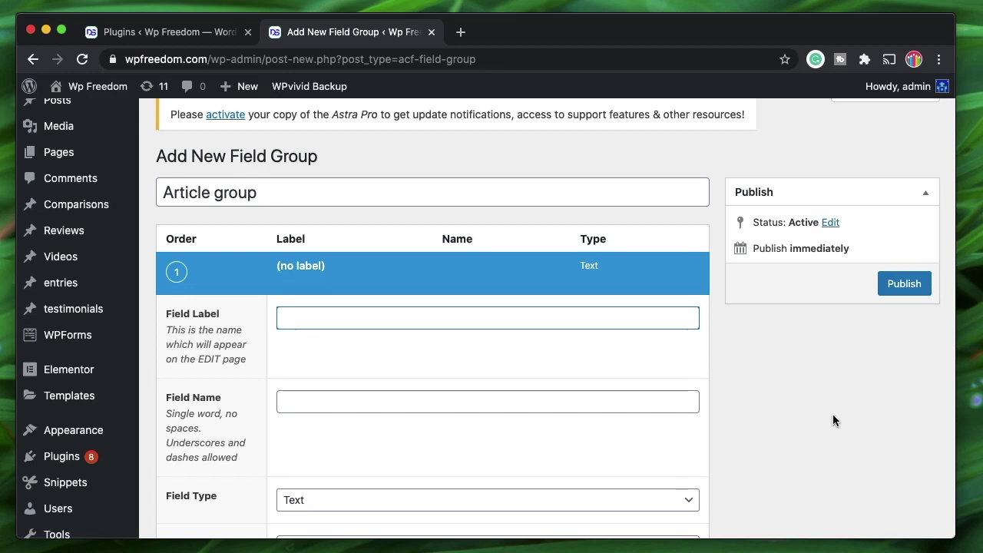
# Look through the new field's settings and check the Advanced Custom Fields PRO entry among the installed plugins.
pyautogui.scroll(-3, 457, 400)
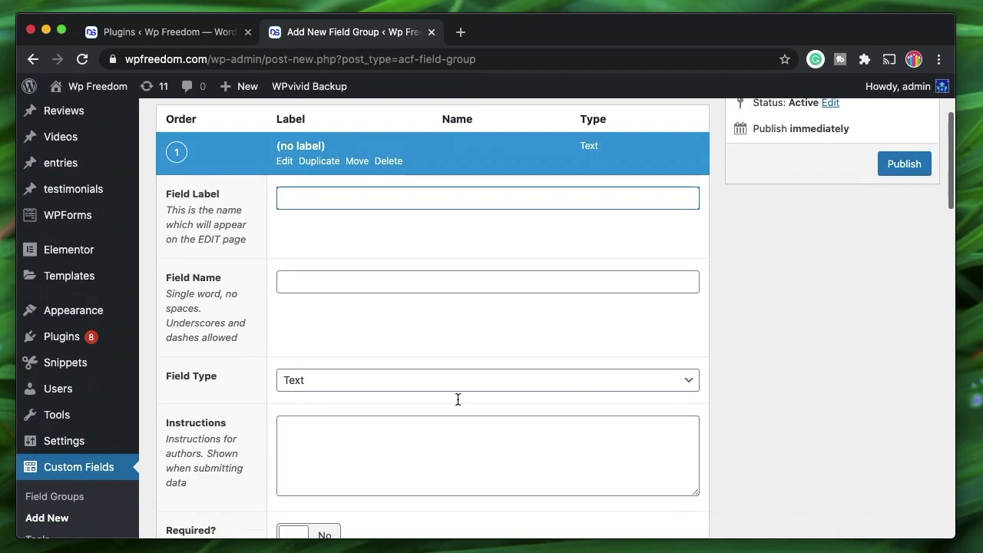
pyautogui.scroll(-1, 457, 400)
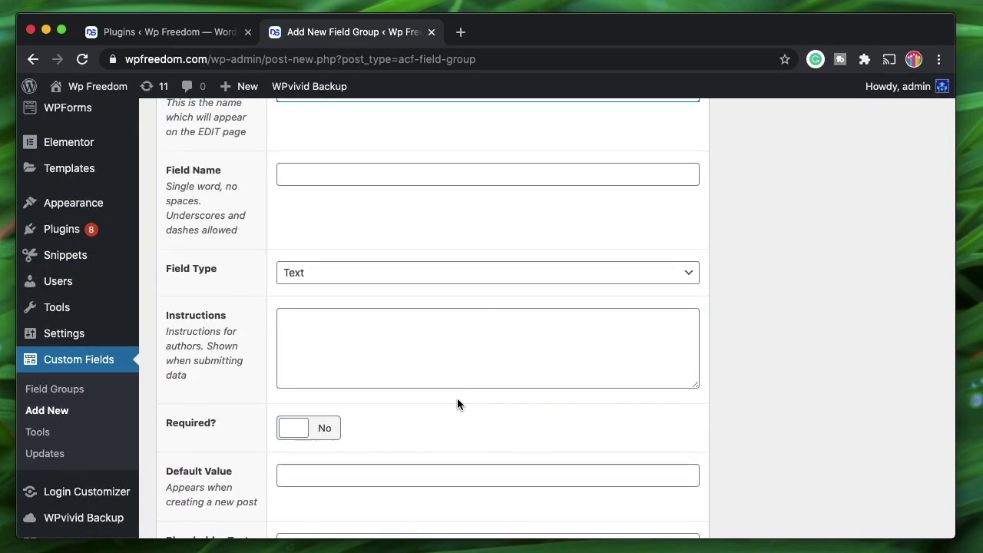
pyautogui.scroll(1, 457, 404)
pyautogui.click(198, 32)
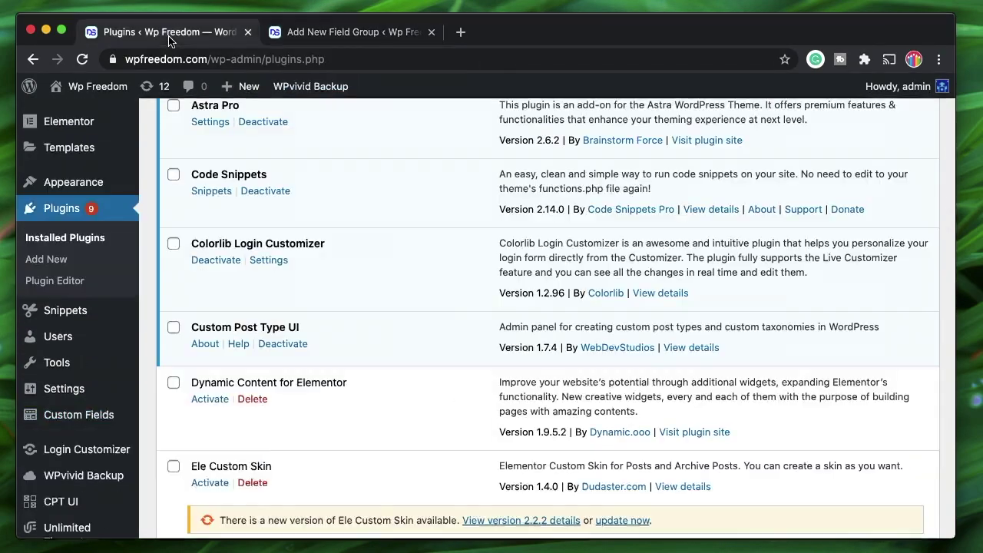
pyautogui.scroll(5, 472, 321)
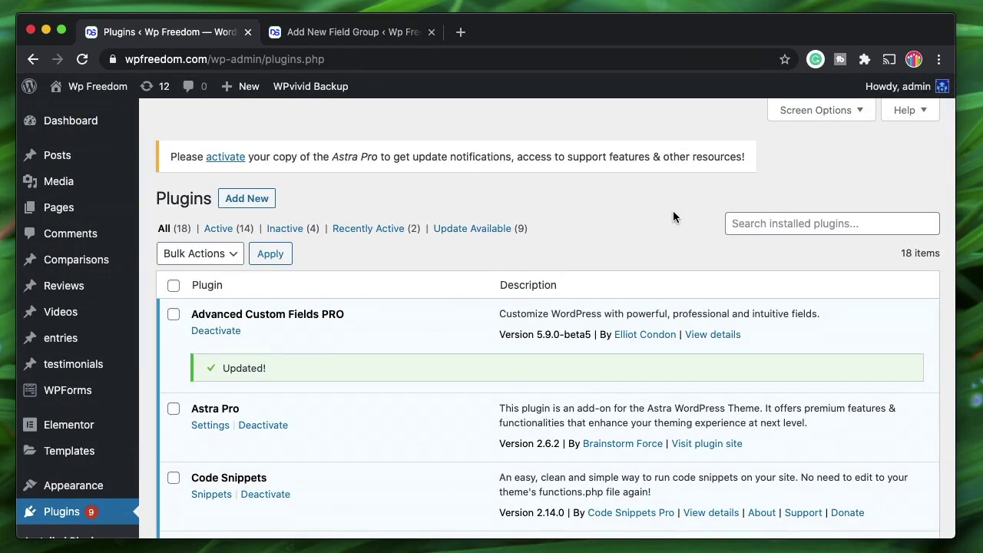
pyautogui.tripleClick(311, 312)
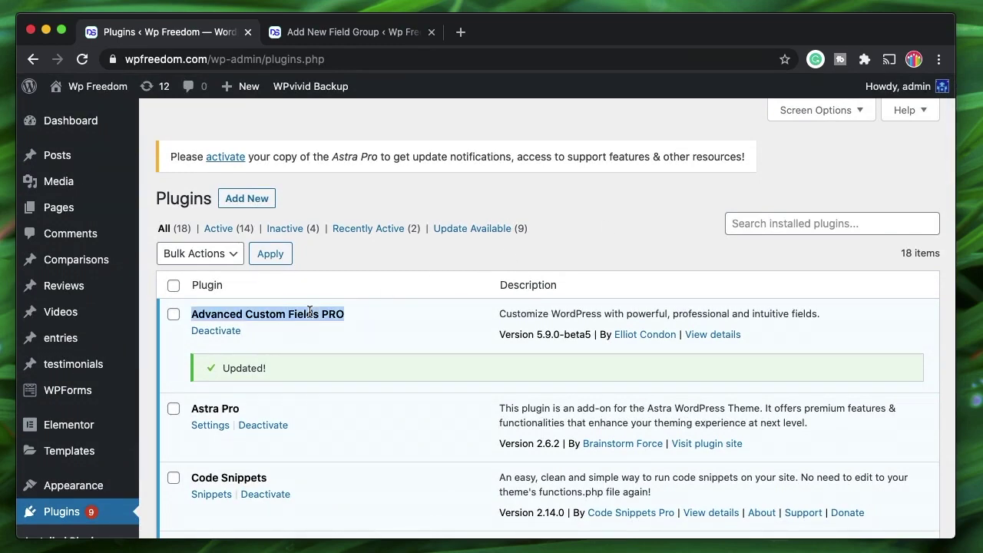
# Return to the Article group field group and examine the field types available for its first field.
pyautogui.click(354, 32)
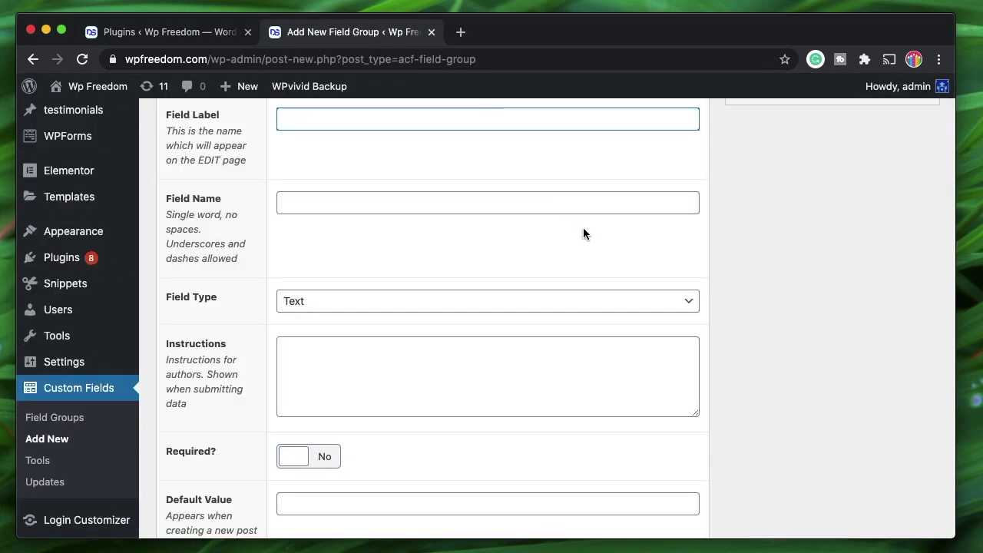
pyautogui.click(518, 311)
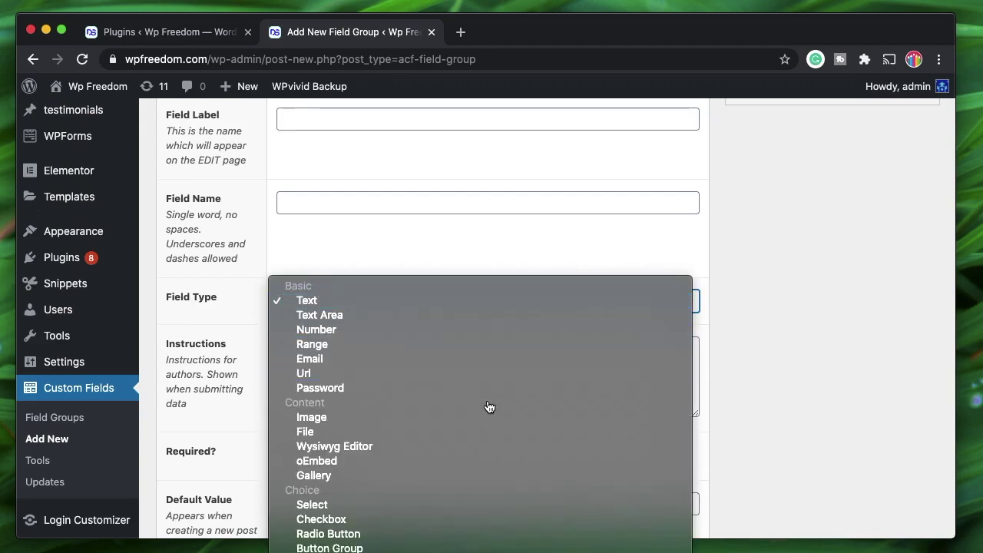
pyautogui.scroll(-5, 487, 408)
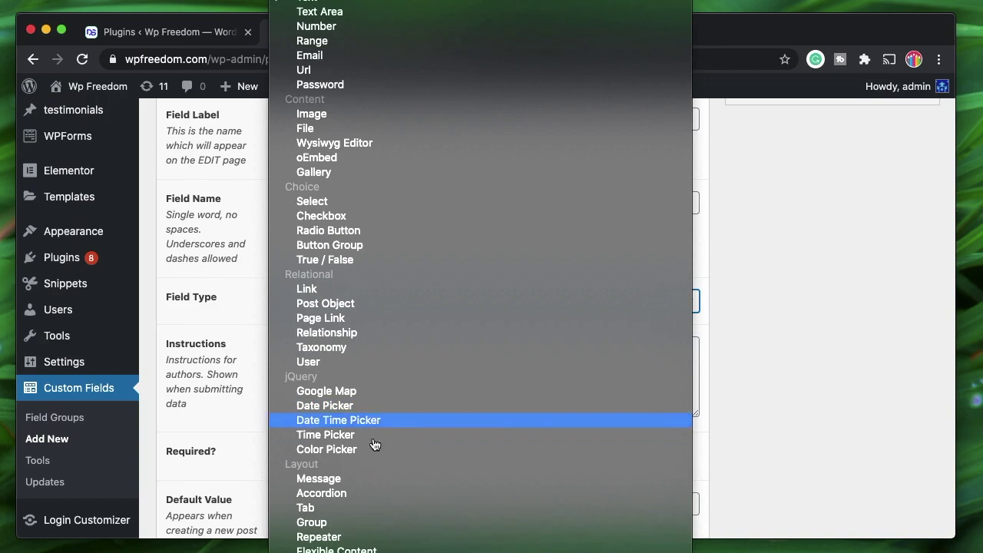
pyautogui.click(322, 524)
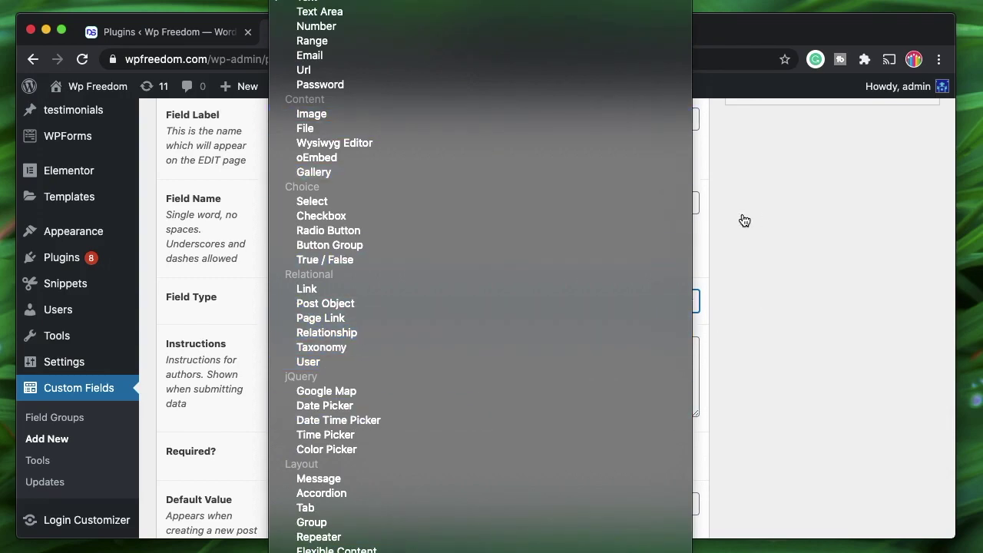
pyautogui.click(799, 227)
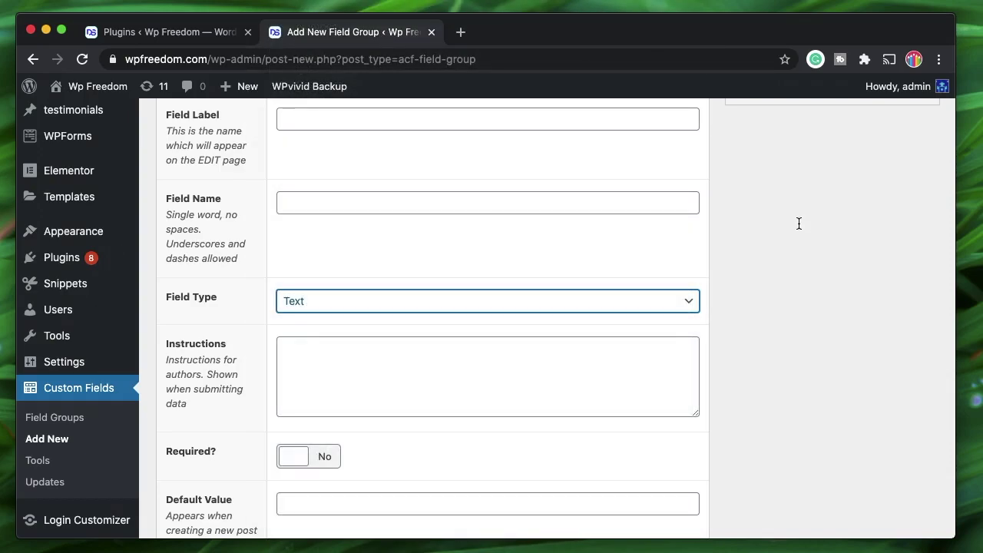
pyautogui.scroll(5, 799, 224)
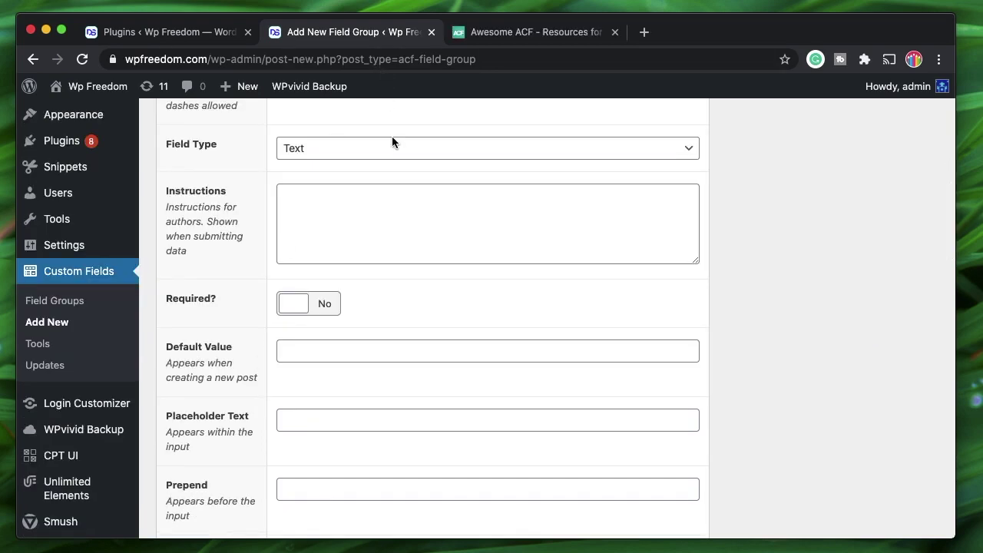
pyautogui.click(391, 142)
pyautogui.scroll(-4, 366, 487)
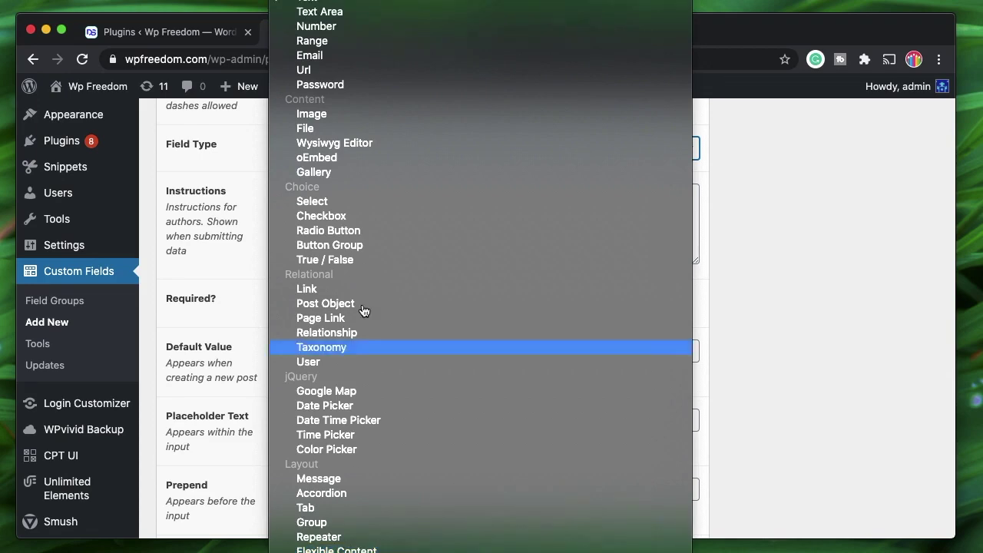
pyautogui.click(768, 275)
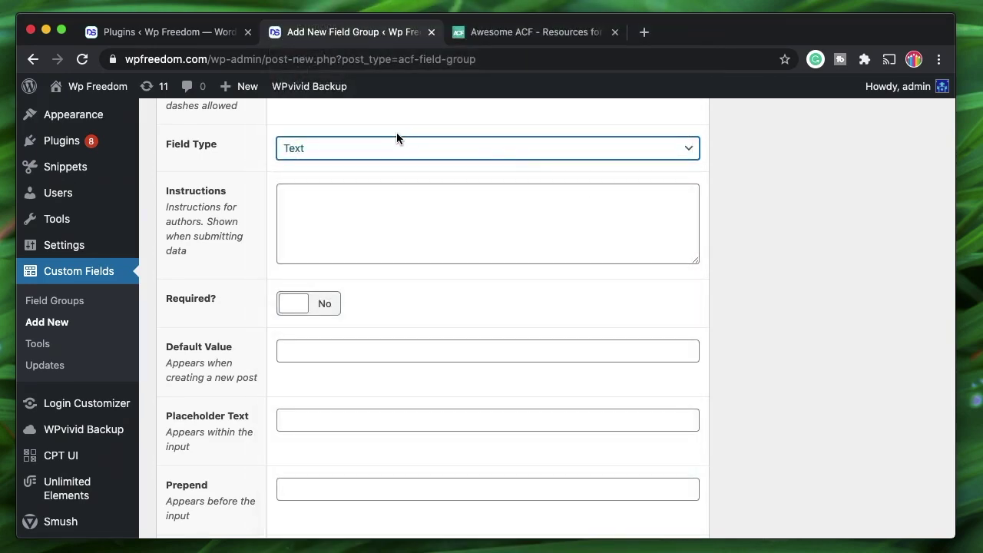
pyautogui.scroll(10, 397, 138)
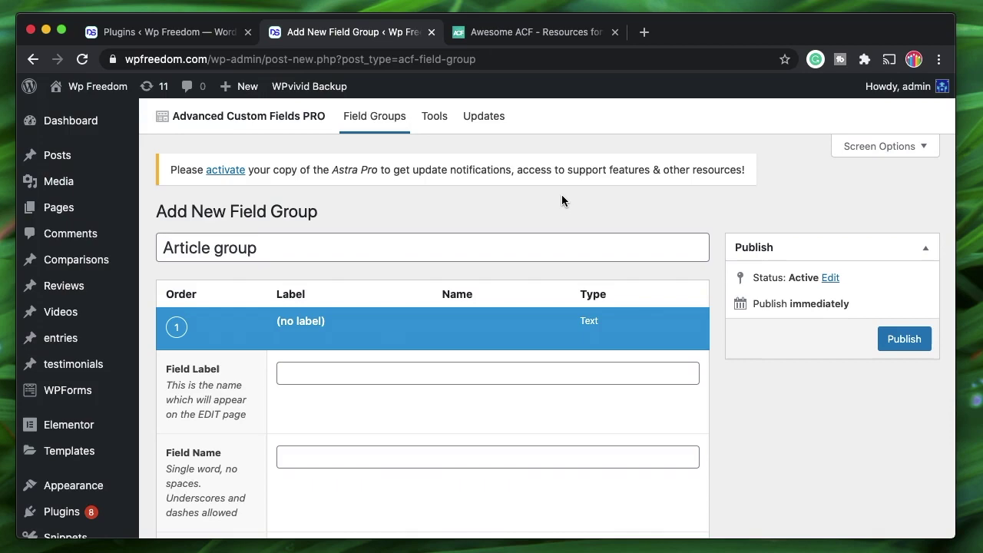
# Browse the Awesome ACF add-on directory and read the ACF Onyx Poll plugin's requirement.
pyautogui.click(507, 34)
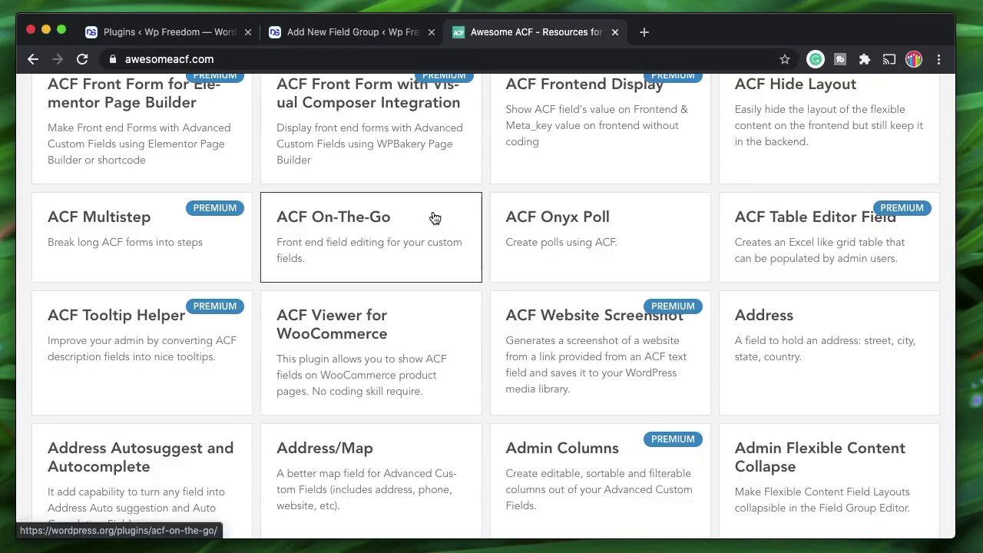
pyautogui.scroll(-10, 432, 218)
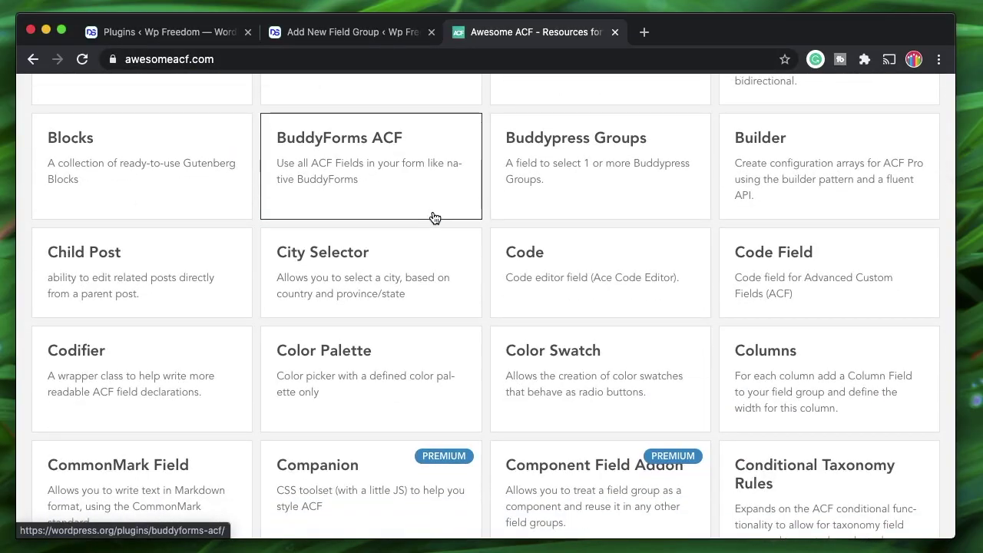
pyautogui.scroll(5, 432, 218)
pyautogui.scroll(6, 435, 217)
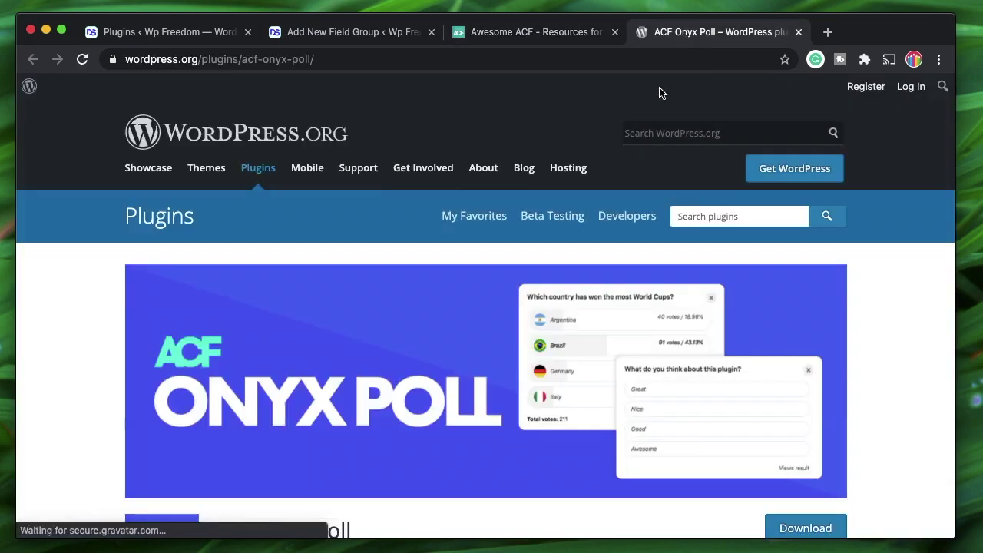
pyautogui.scroll(-5, 590, 304)
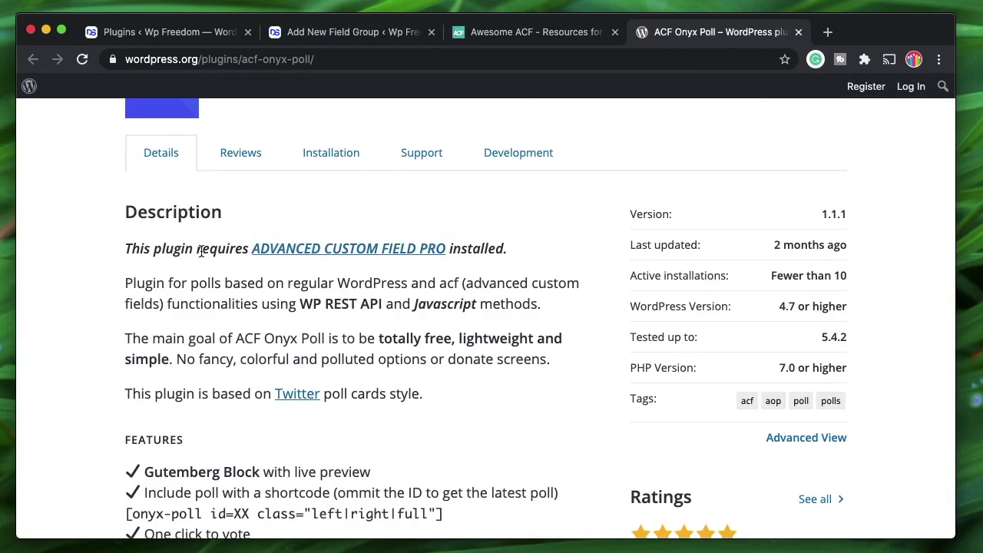
pyautogui.tripleClick(200, 250)
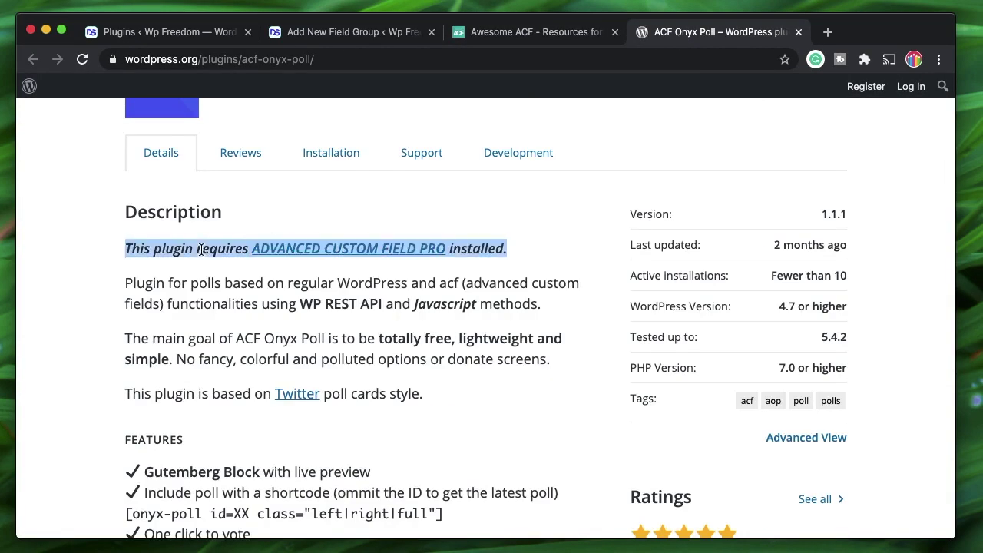
# Go back to the Awesome ACF directory and look through more add-ons.
pyautogui.click(495, 33)
pyautogui.scroll(-4, 468, 269)
pyautogui.scroll(3, 471, 270)
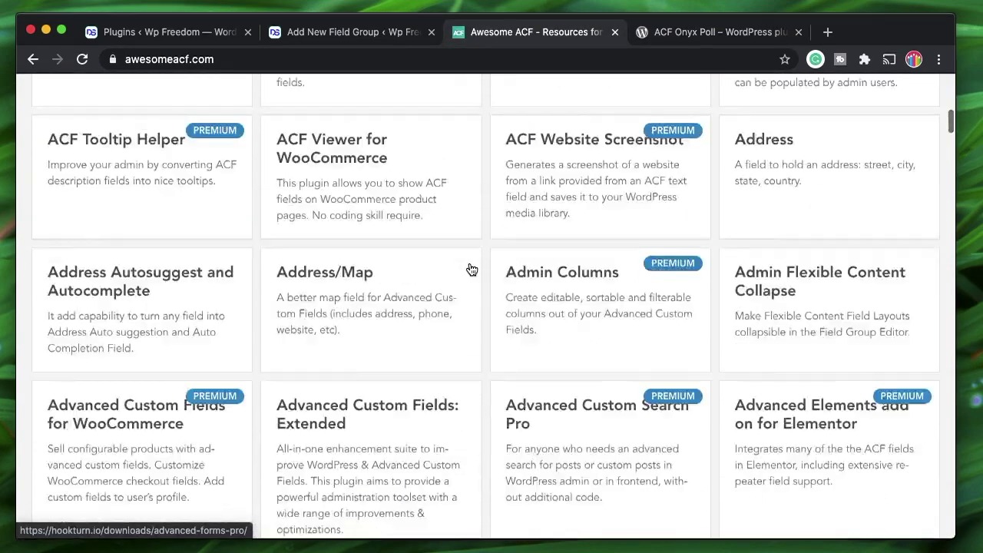
pyautogui.scroll(5, 469, 262)
pyautogui.scroll(-2, 467, 268)
pyautogui.scroll(5, 569, 199)
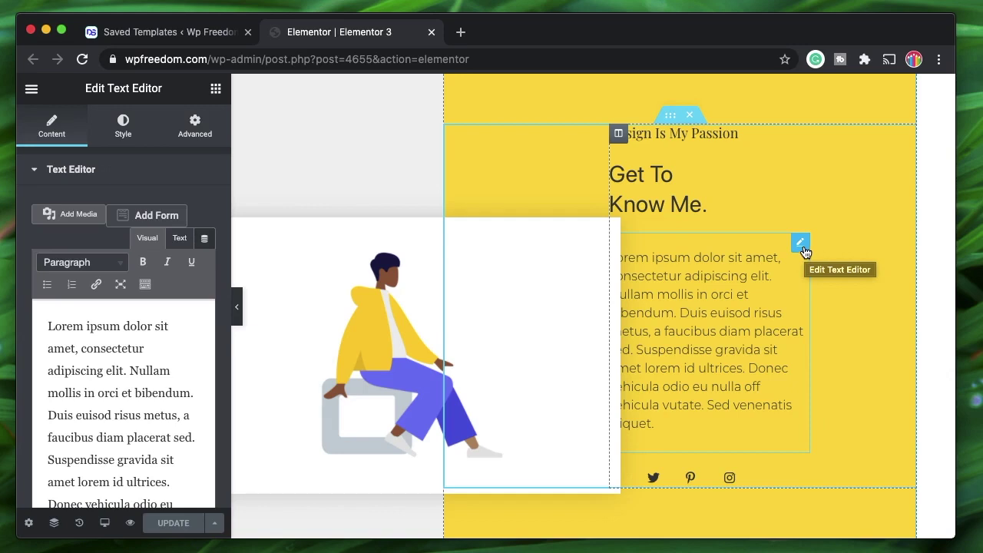
# Try the ACF Field dynamic tag on the paragraph under "Get To Know Me." and inspect its selectable keys.
pyautogui.click(204, 240)
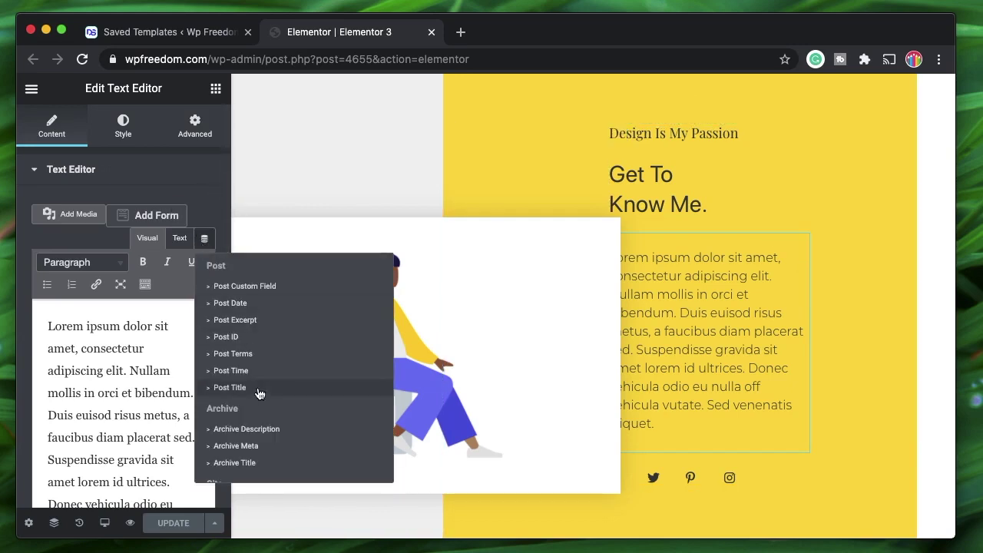
pyautogui.scroll(-5, 259, 390)
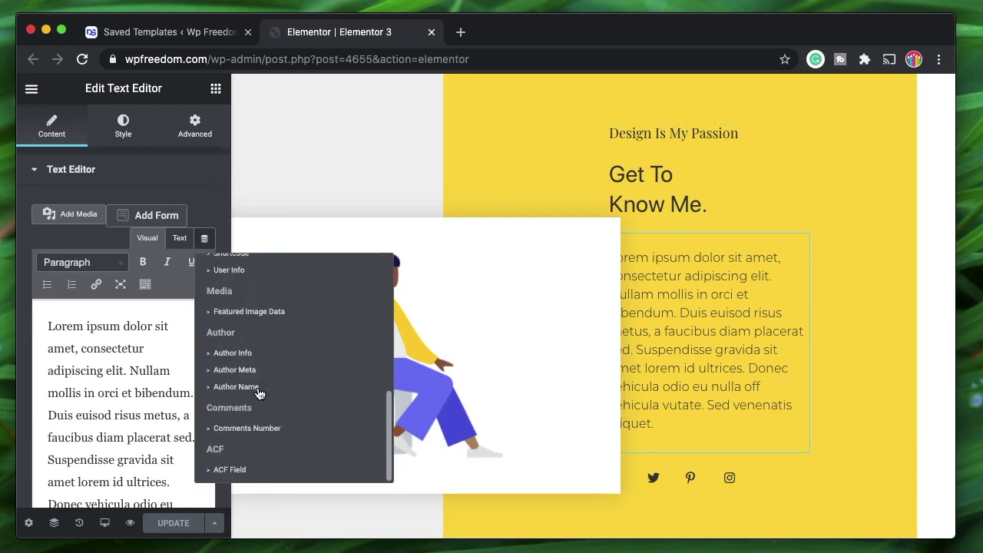
pyautogui.click(219, 470)
pyautogui.click(136, 217)
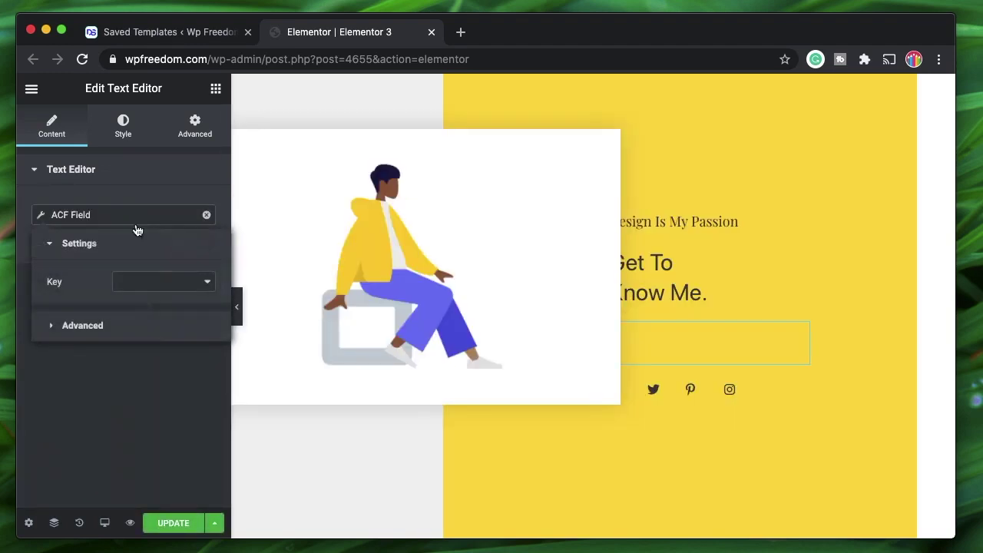
pyautogui.click(172, 283)
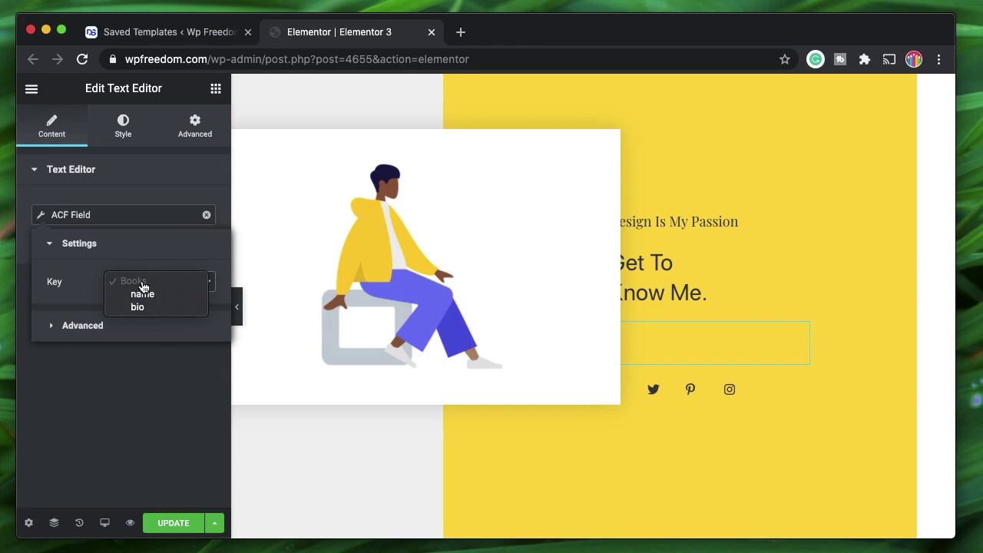
pyautogui.click(127, 366)
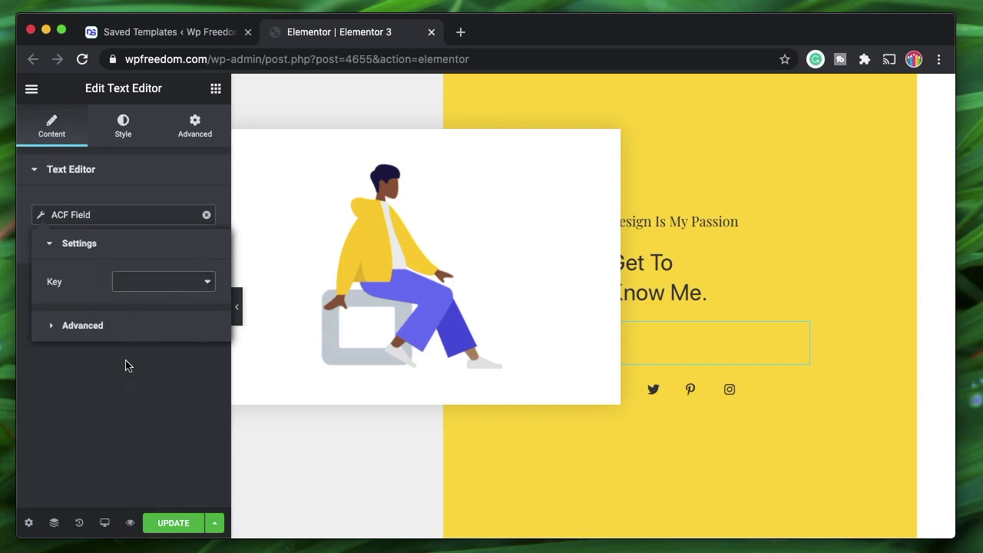
pyautogui.click(206, 215)
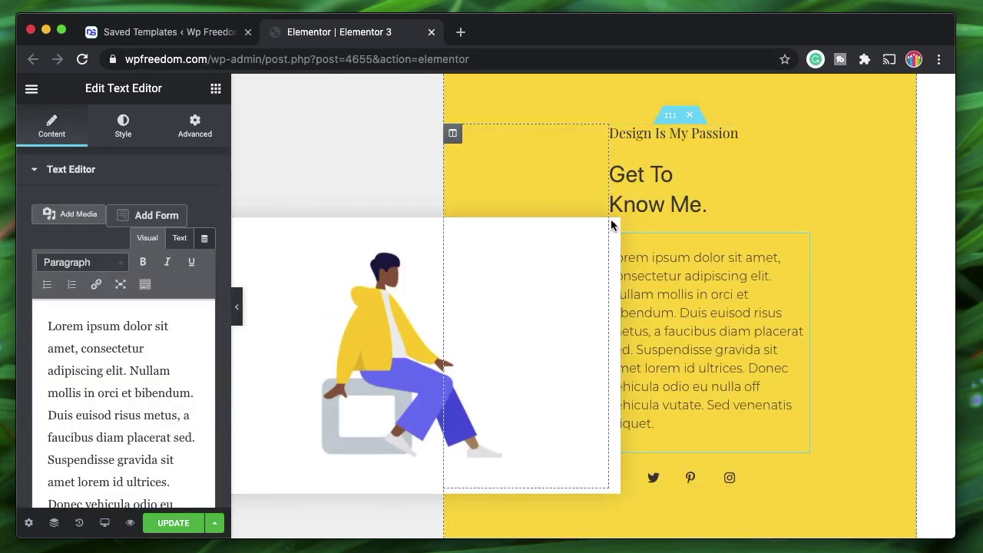
# Add the multi-layout Gallery widget between "Practice Makes Perfect" and the "Experienced UX/UI Designer." heading, and open the dynamic tag choices for its images.
pyautogui.click(216, 89)
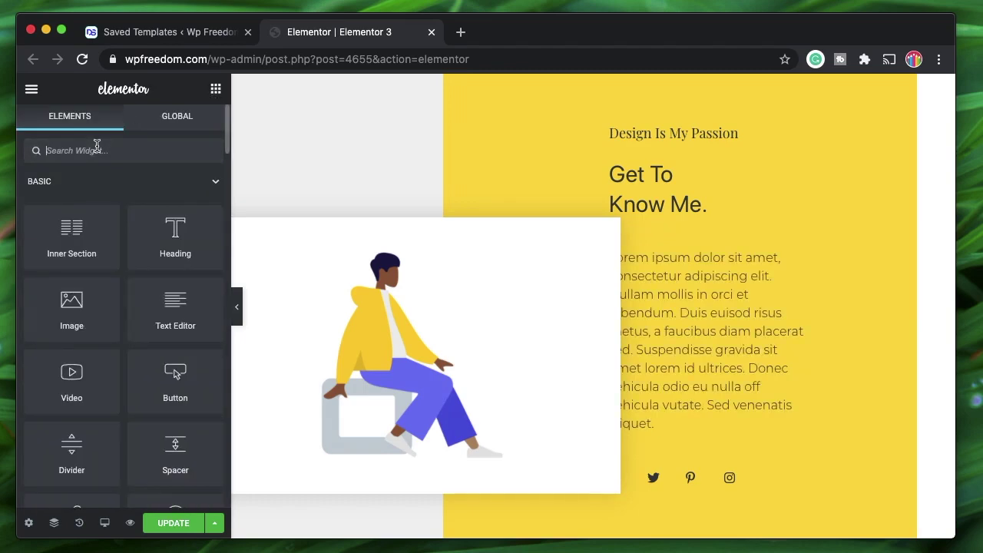
pyautogui.click(158, 33)
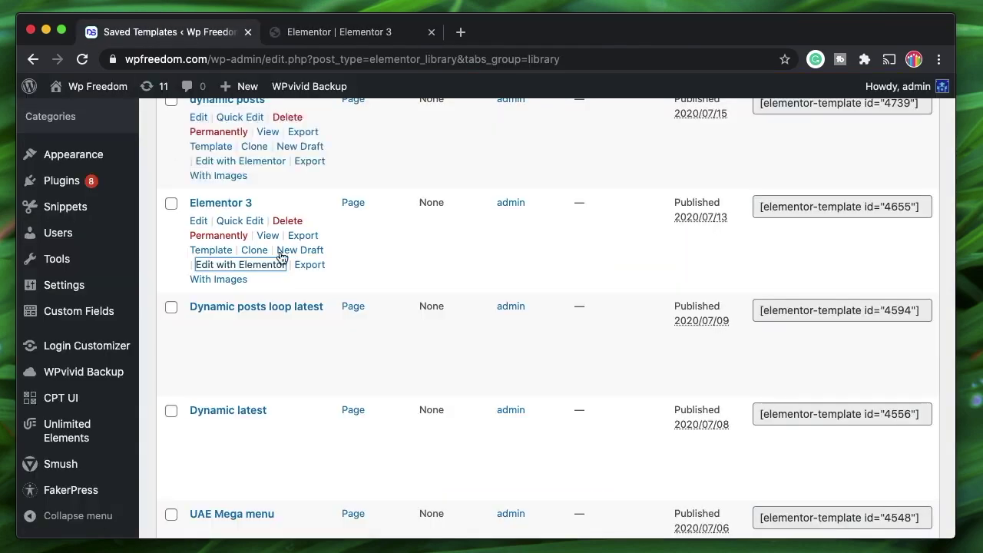
pyautogui.scroll(10, 392, 286)
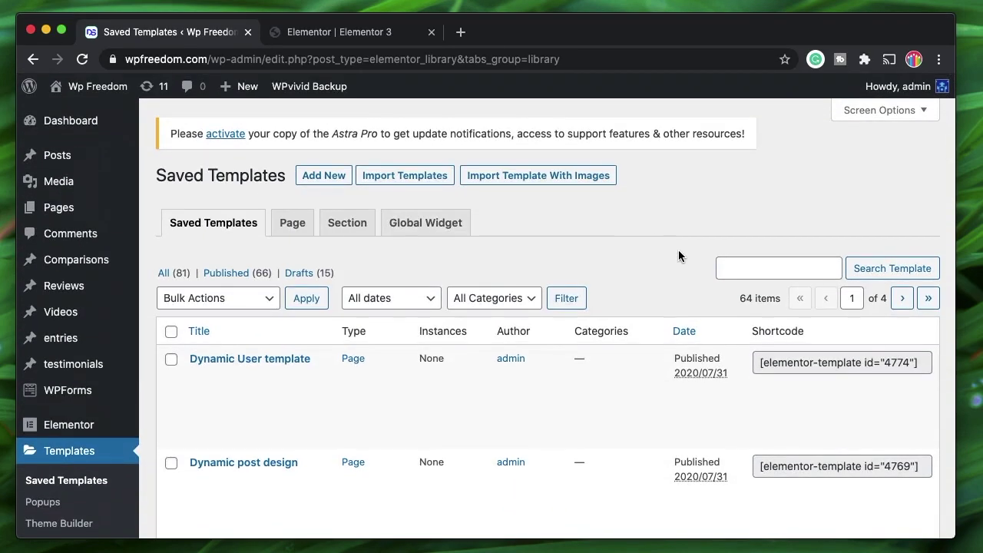
pyautogui.click(336, 34)
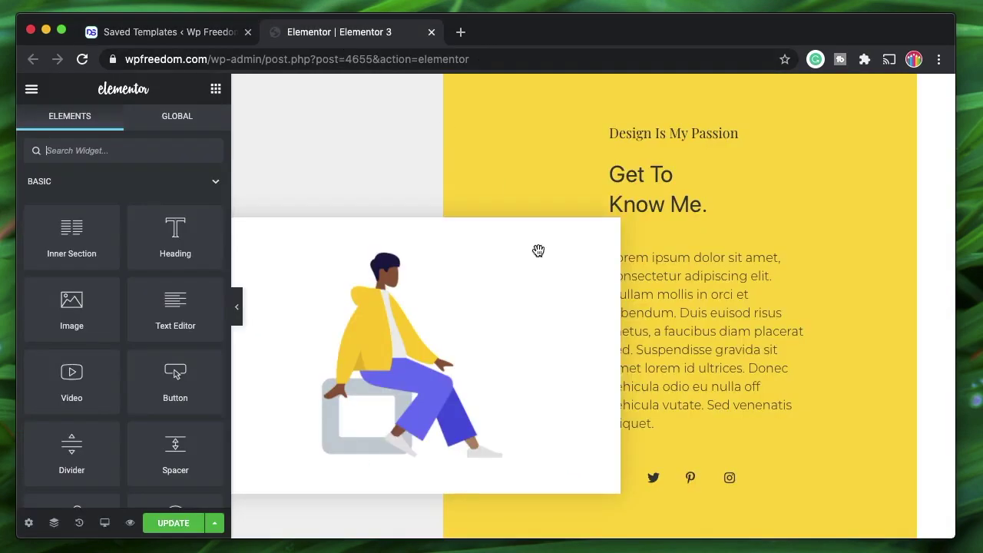
pyautogui.scroll(-5, 576, 328)
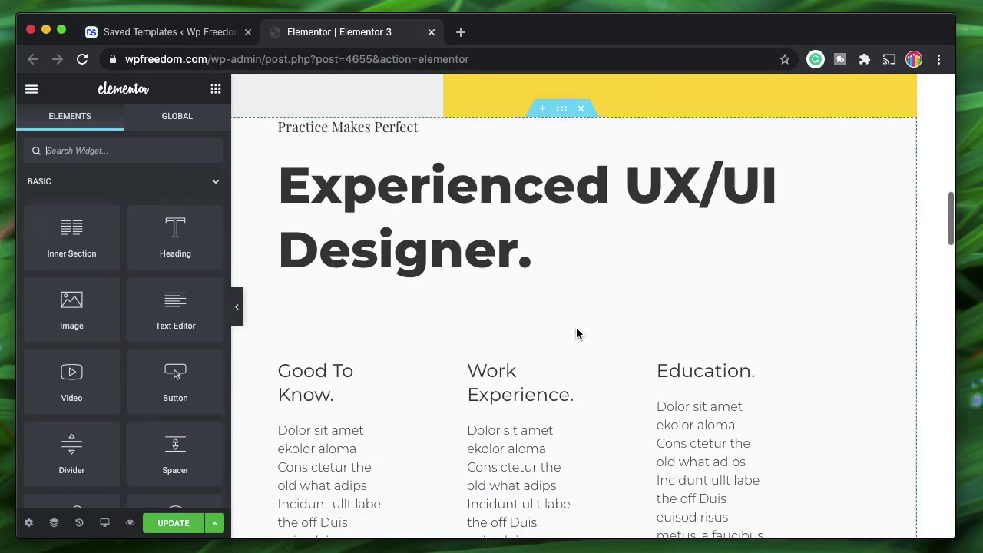
pyautogui.click(180, 156)
pyautogui.write('gall')
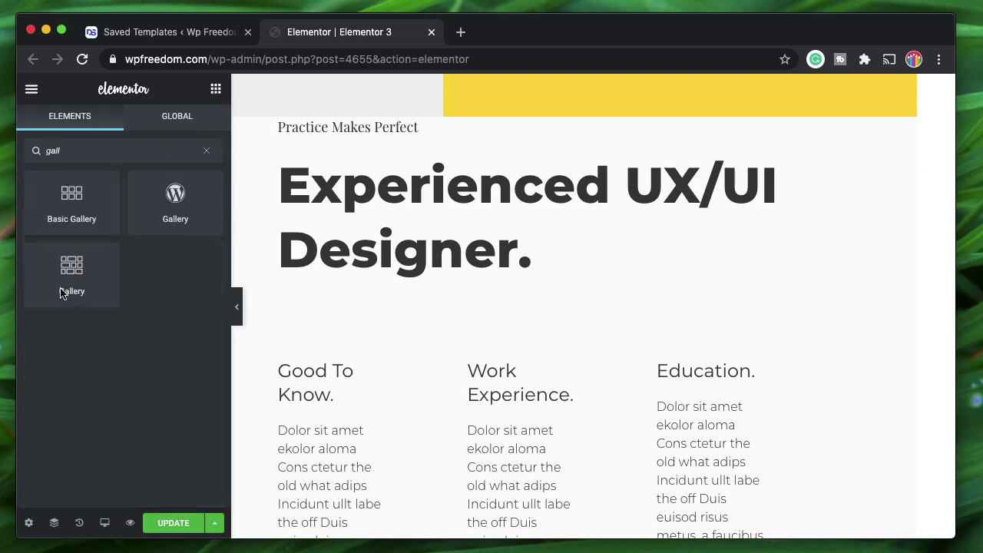
pyautogui.moveTo(80, 277); pyautogui.dragTo(397, 181)
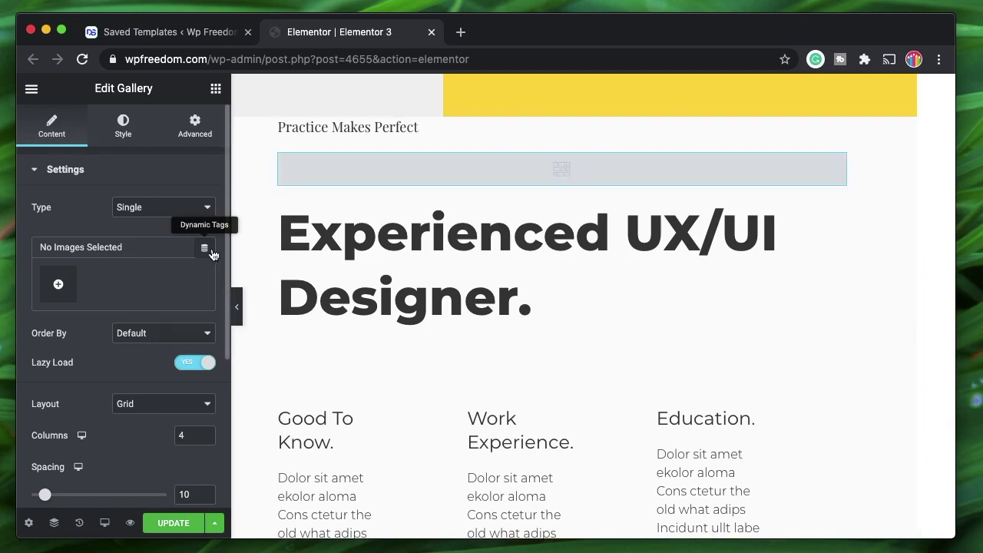
pyautogui.click(205, 249)
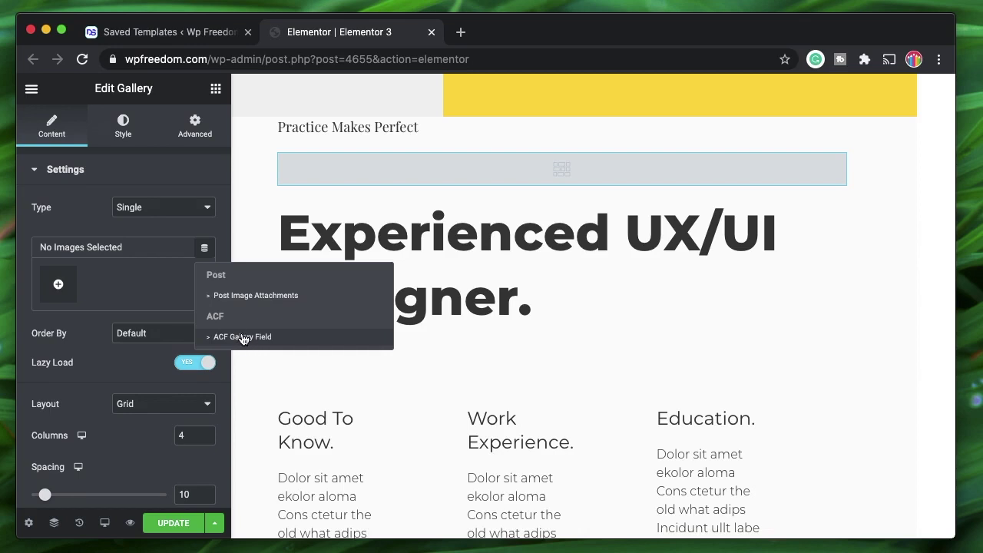
# Review the dynamic tag sources available for the Gallery widget's images.
pyautogui.click(136, 249)
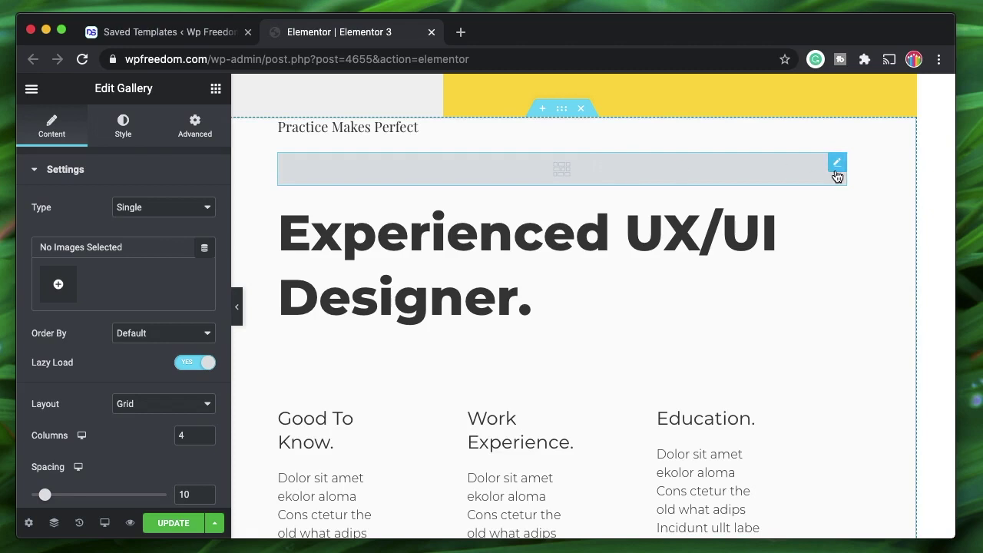
pyautogui.click(205, 249)
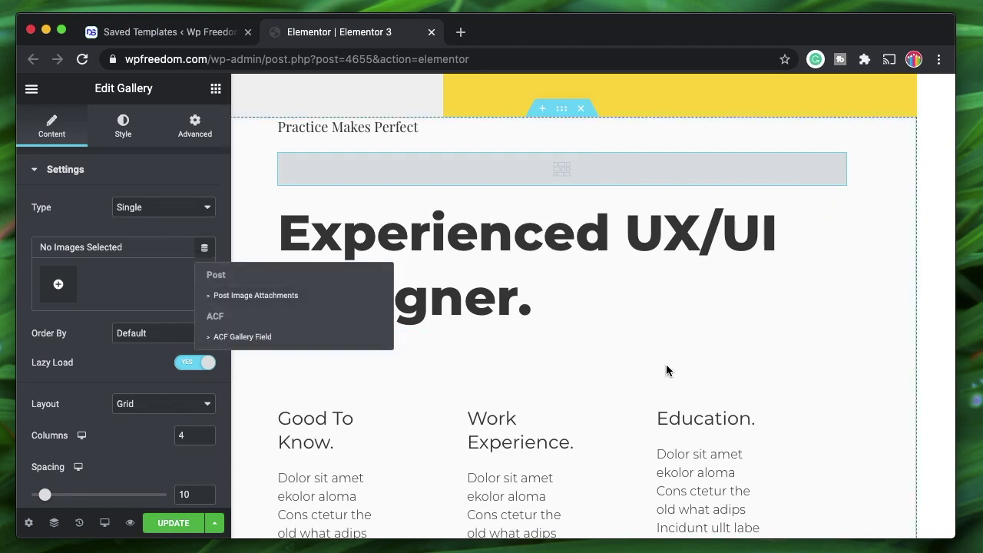
# Try the ACF Field dynamic tag on the paragraph under "Work Experience.", inspect its selectable keys, and remove the tag.
pyautogui.scroll(-3, 666, 371)
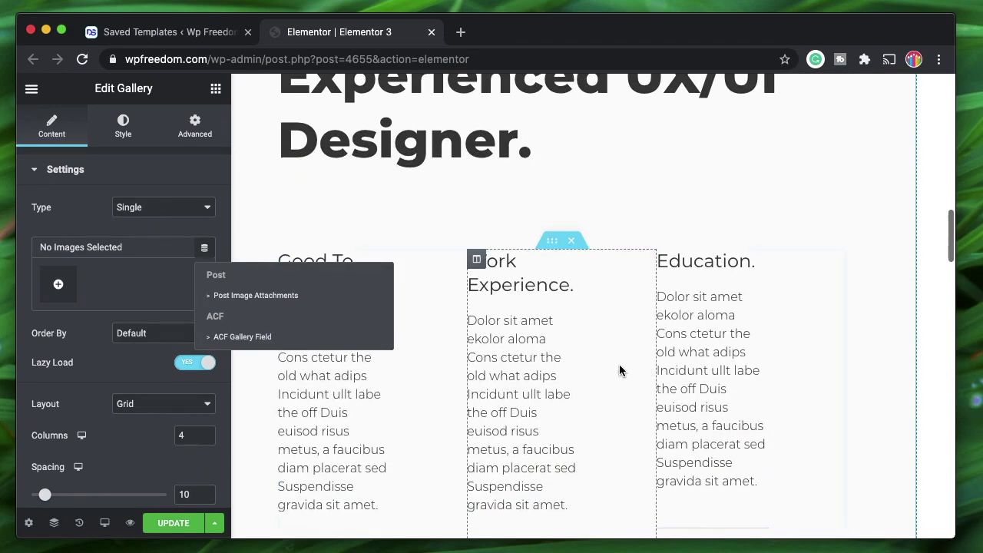
pyautogui.click(571, 323)
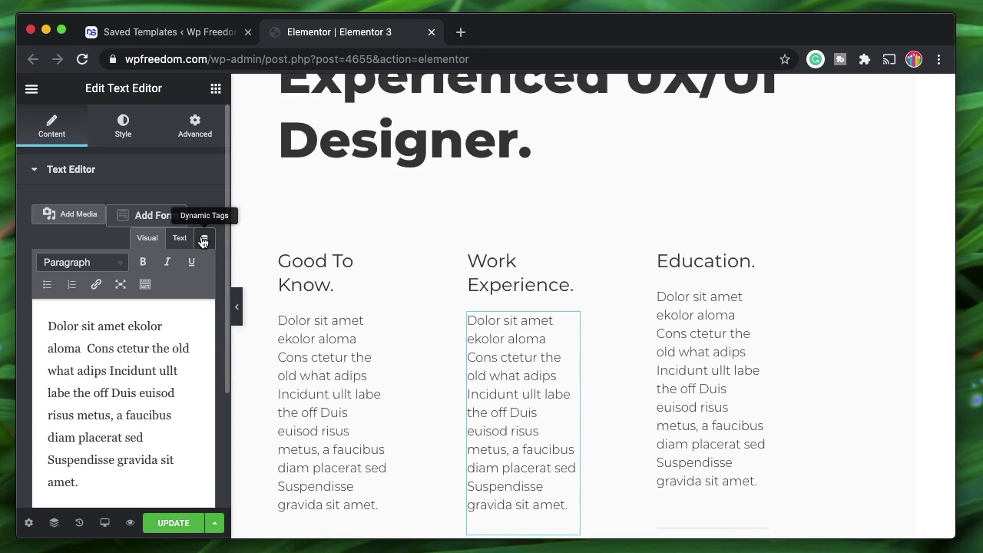
pyautogui.click(203, 239)
pyautogui.scroll(-5, 261, 461)
pyautogui.click(277, 470)
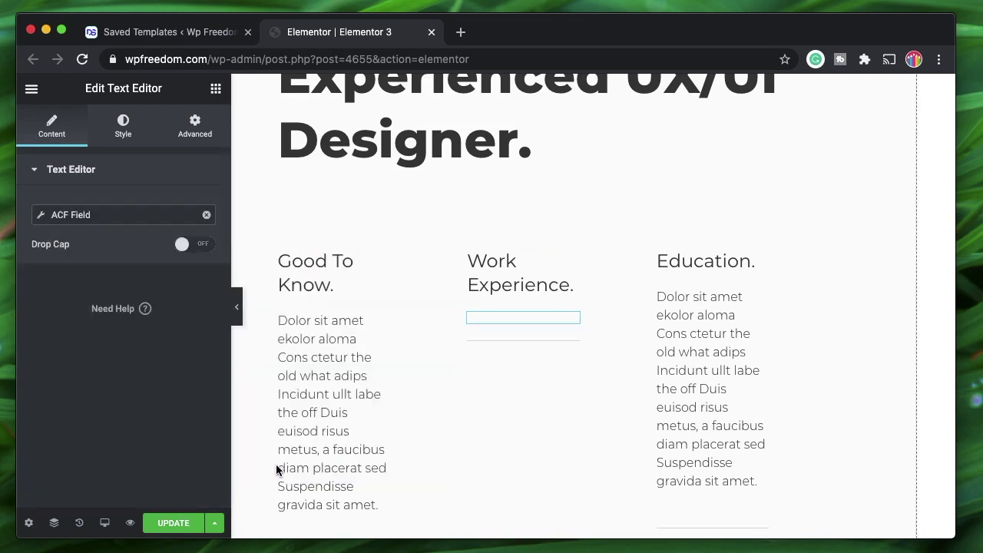
pyautogui.click(127, 217)
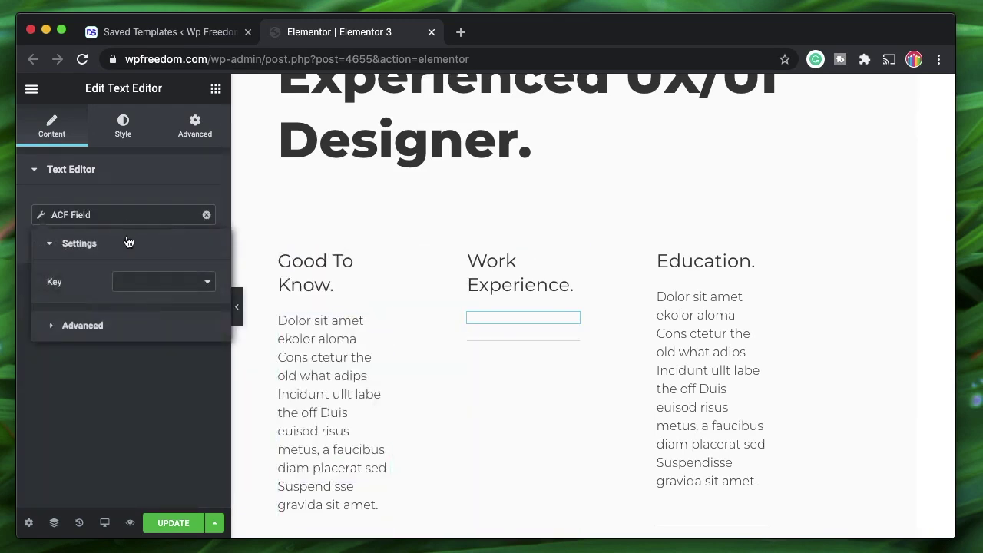
pyautogui.click(177, 281)
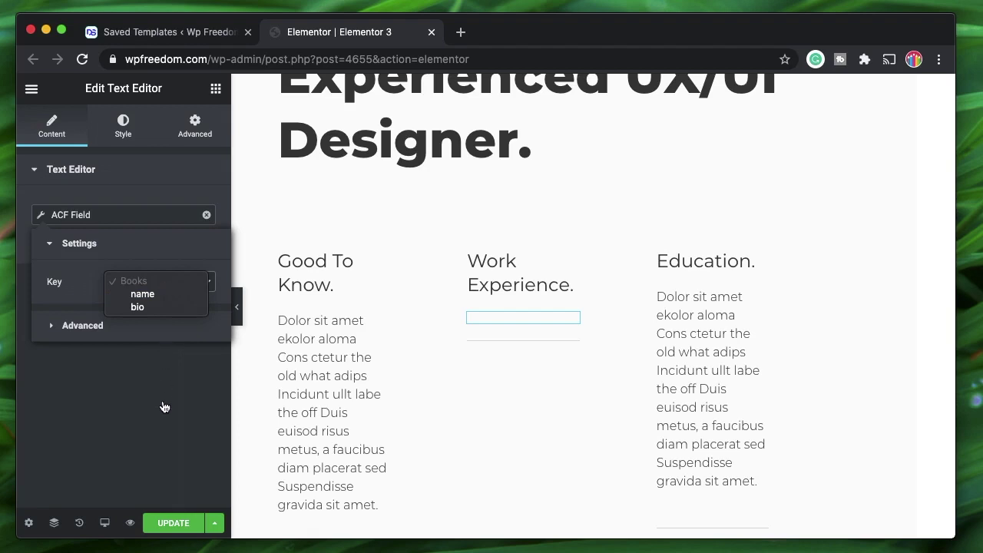
pyautogui.click(207, 215)
pyautogui.click(207, 215)
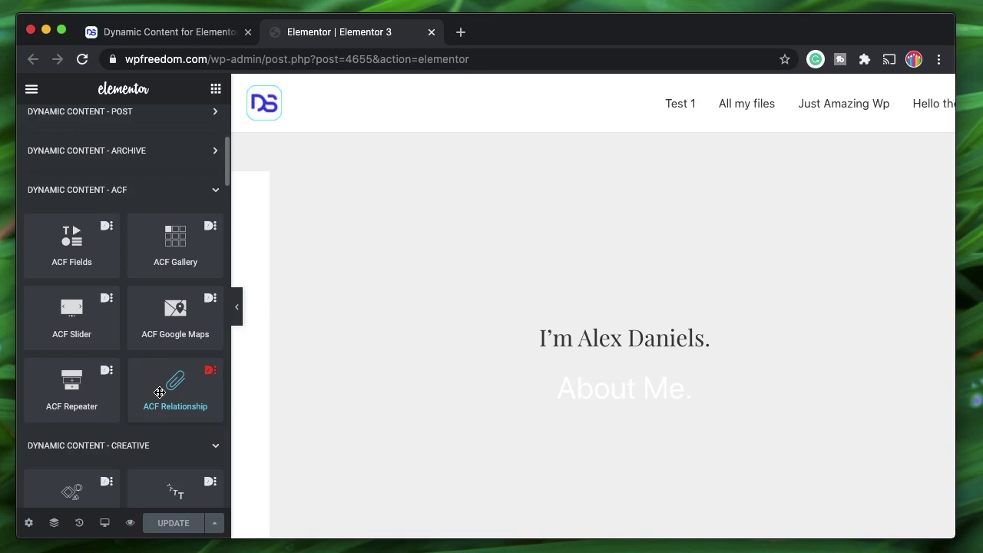
# Look through the Dynamic Content - ACF widgets, such as ACF Fields, ACF Repeater and ACF Relationship.
pyautogui.scroll(-2, 160, 396)
pyautogui.scroll(2, 95, 378)
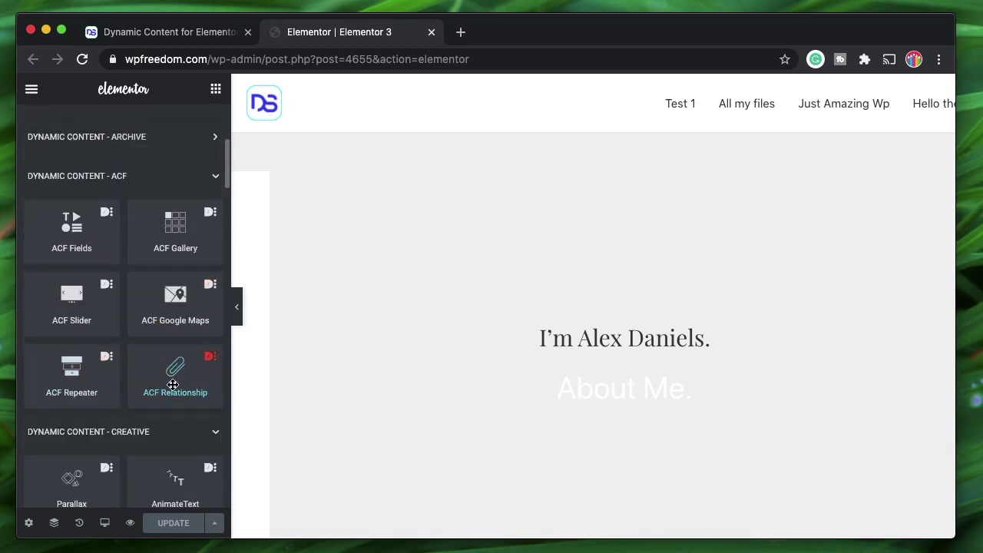
pyautogui.scroll(1, 173, 384)
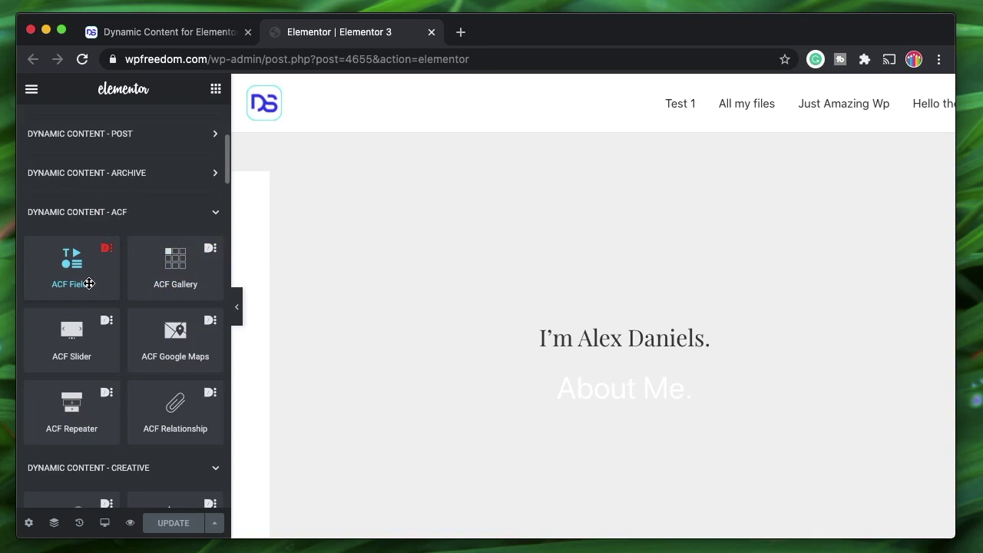
pyautogui.scroll(-5, 395, 394)
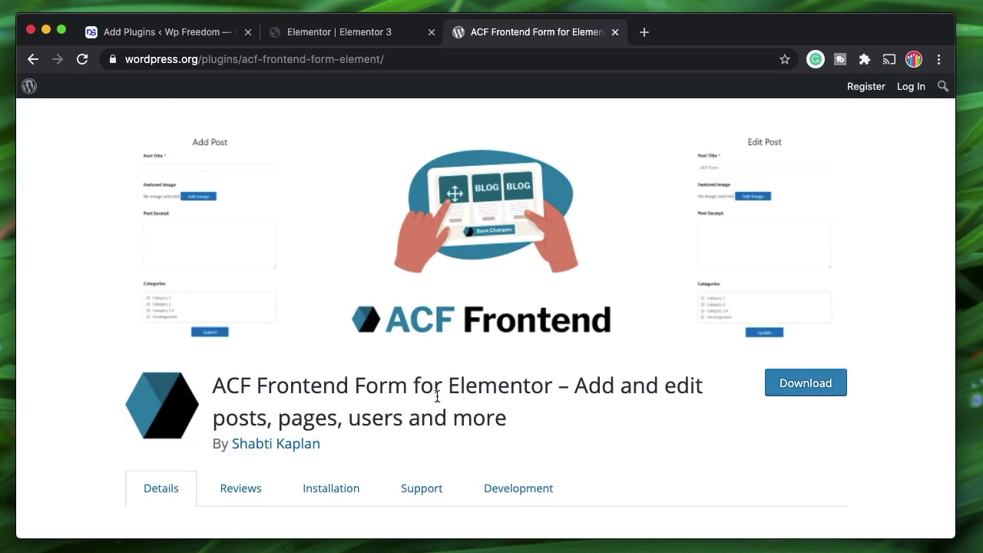
# Read the plugin page of ACF Frontend Form for Elementor.
pyautogui.scroll(-2, 441, 392)
pyautogui.tripleClick(485, 330)
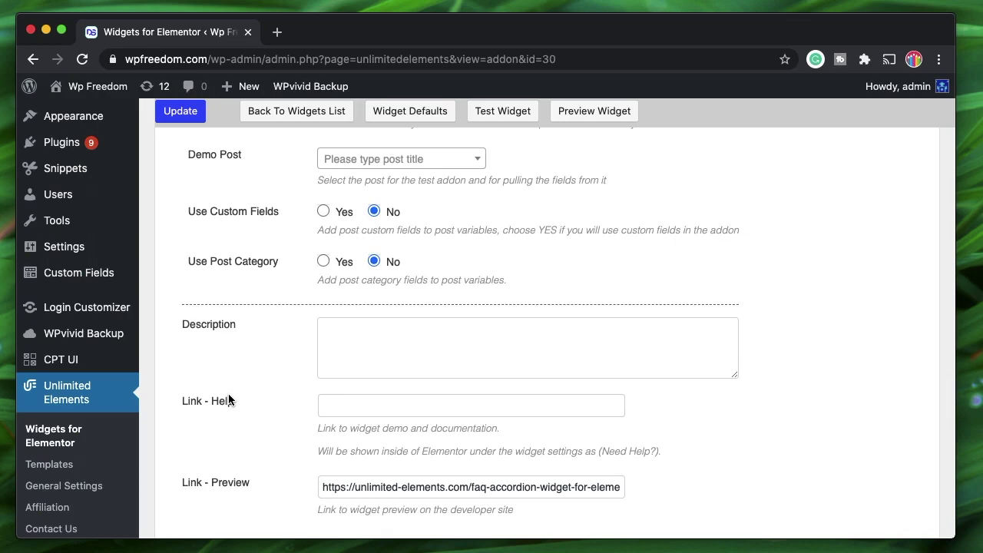
# Examine the Faq Accordion widget's general settings, including its dynamic content, custom fields, post category and help link options.
pyautogui.scroll(5, 228, 400)
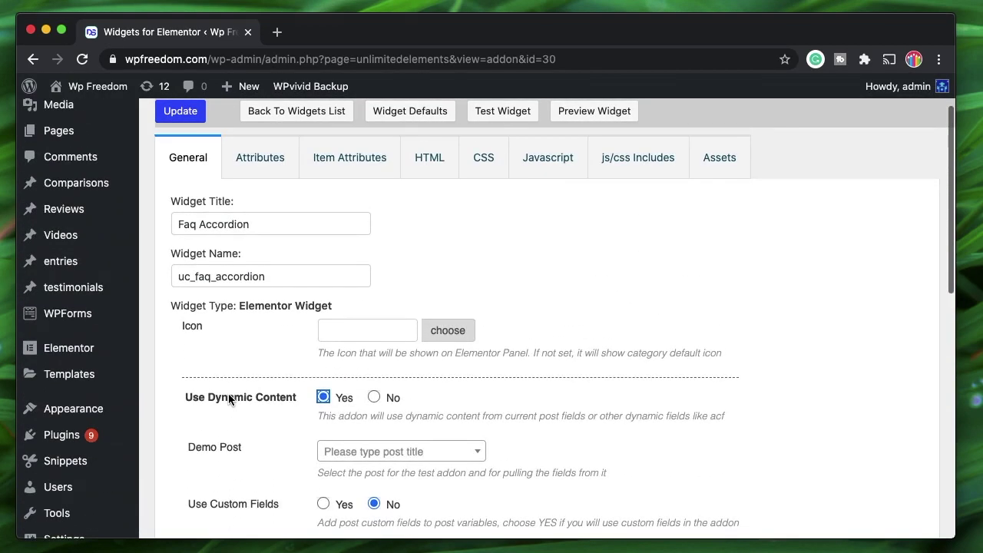
pyautogui.scroll(1, 228, 400)
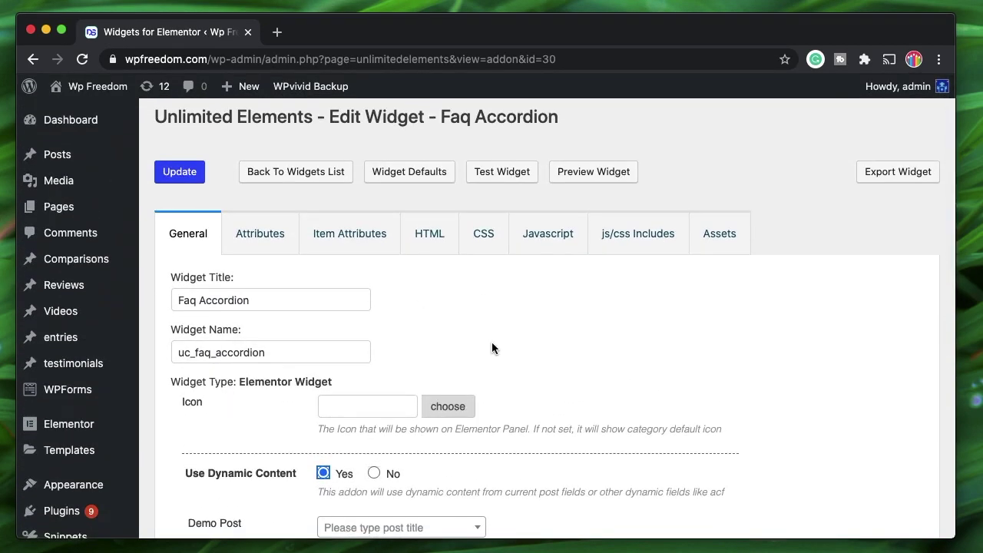
pyautogui.scroll(-6, 491, 347)
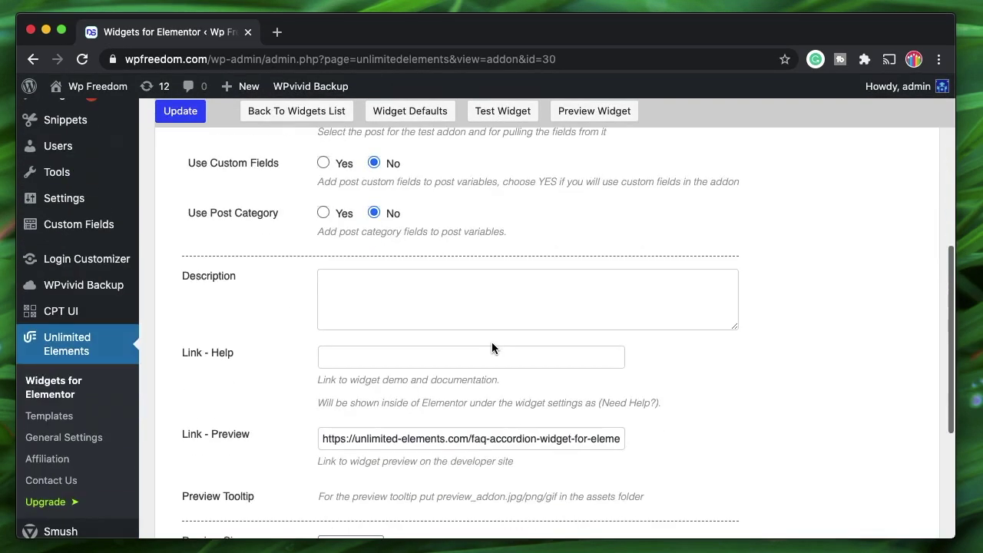
pyautogui.tripleClick(228, 352)
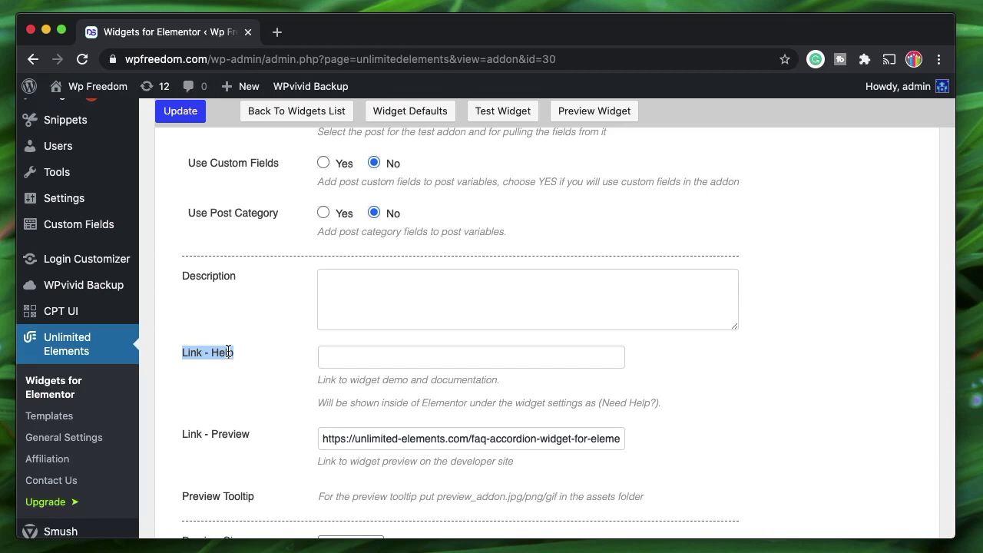
pyautogui.scroll(3, 228, 351)
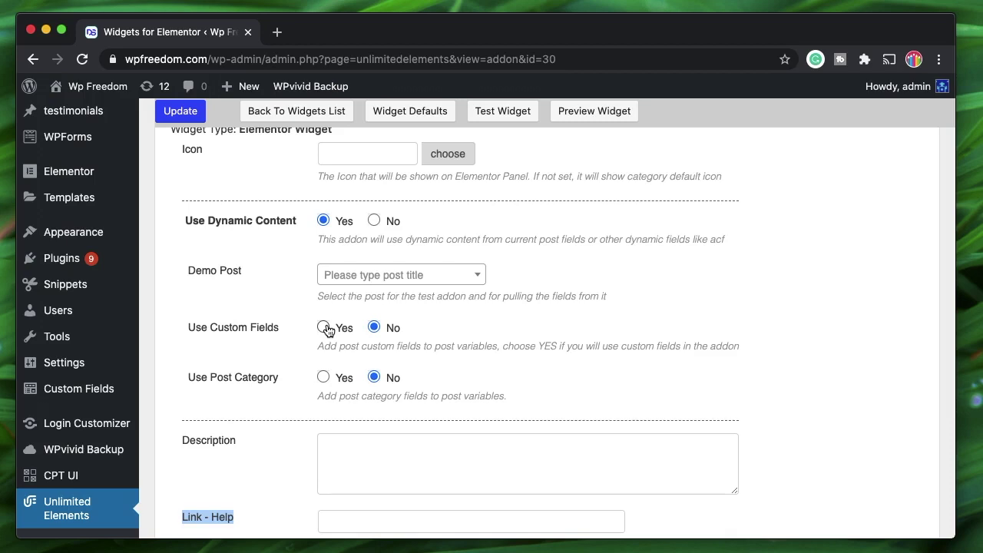
pyautogui.scroll(-3, 326, 329)
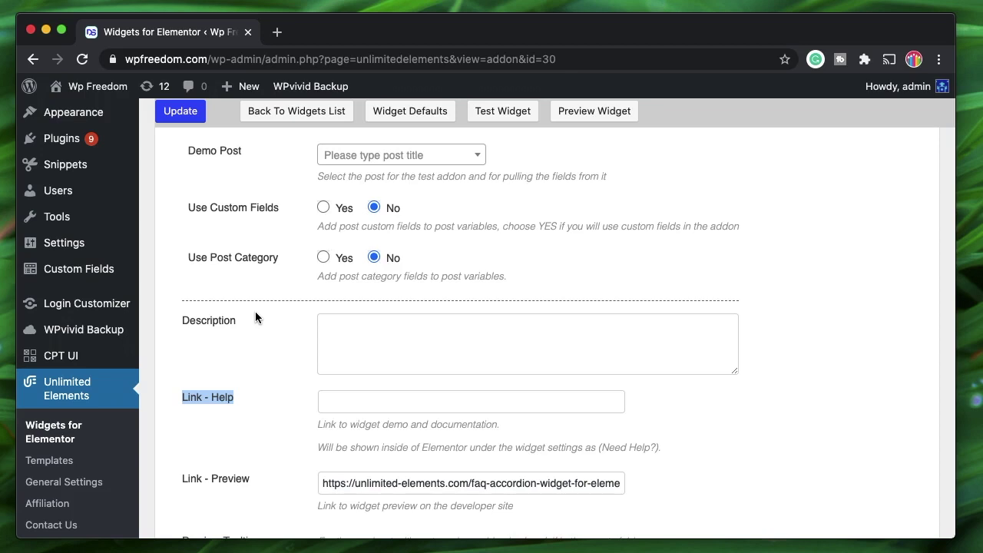
pyautogui.scroll(-2, 256, 316)
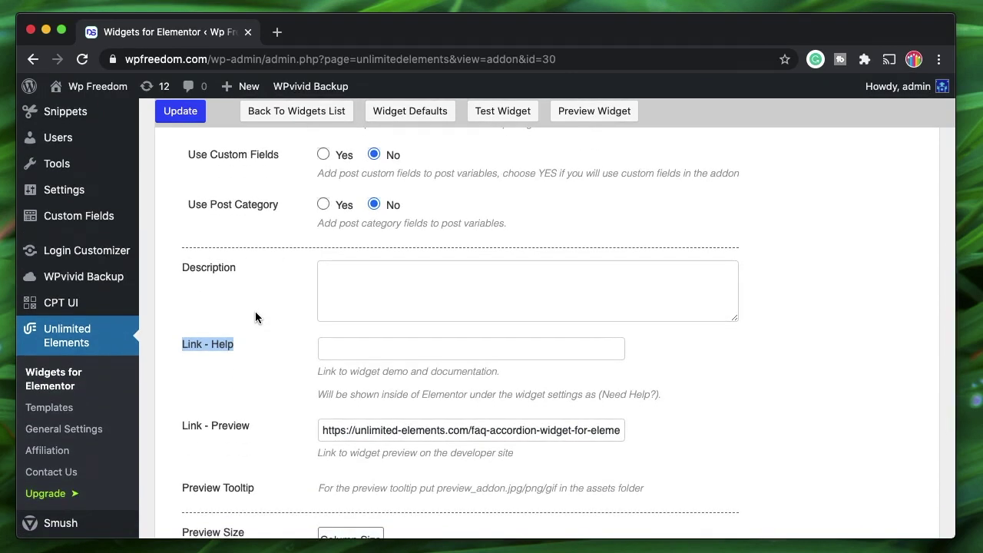
pyautogui.scroll(10, 255, 337)
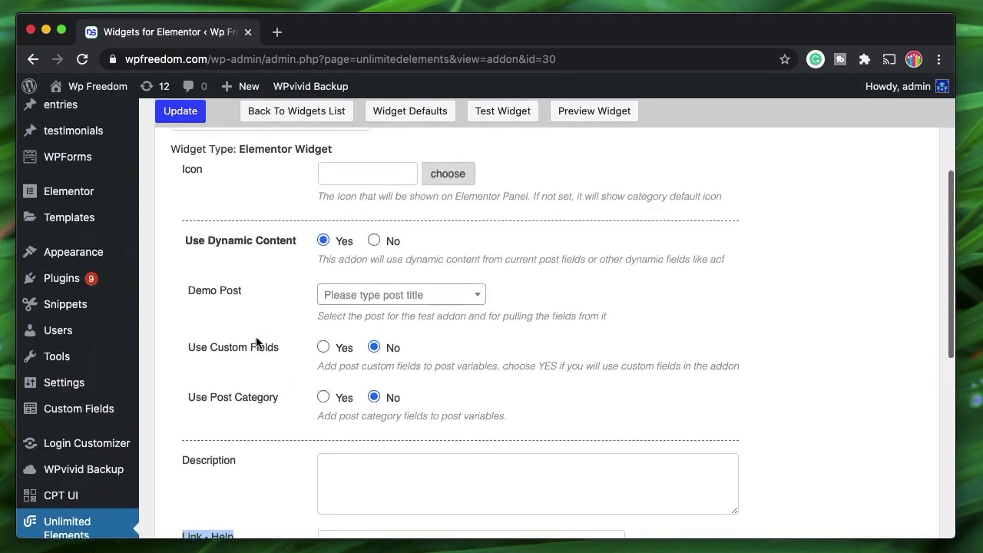